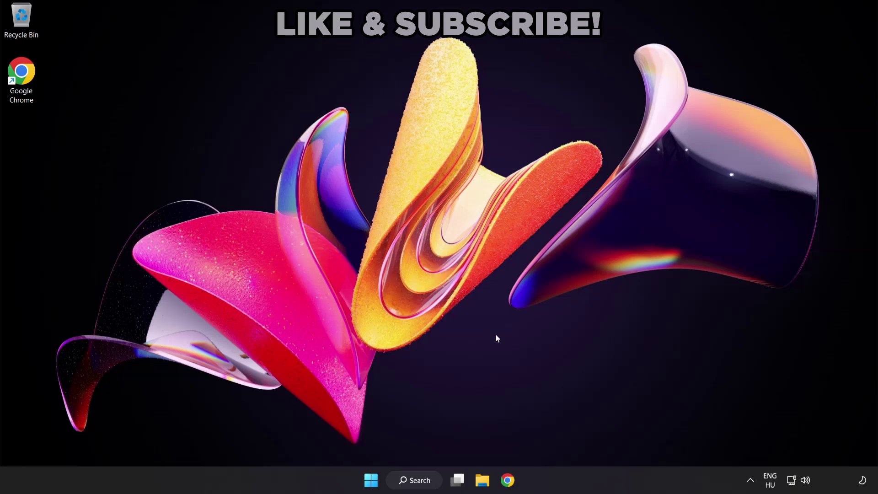
# Switch audio output from CABLE Input to Speakers (High Definition Audio Device) in Quick Settings.
pyautogui.click(805, 481)
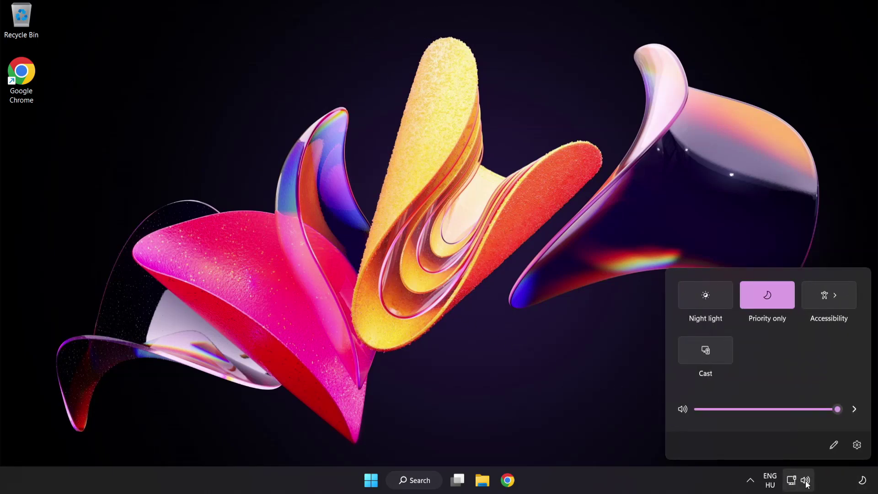
pyautogui.click(854, 411)
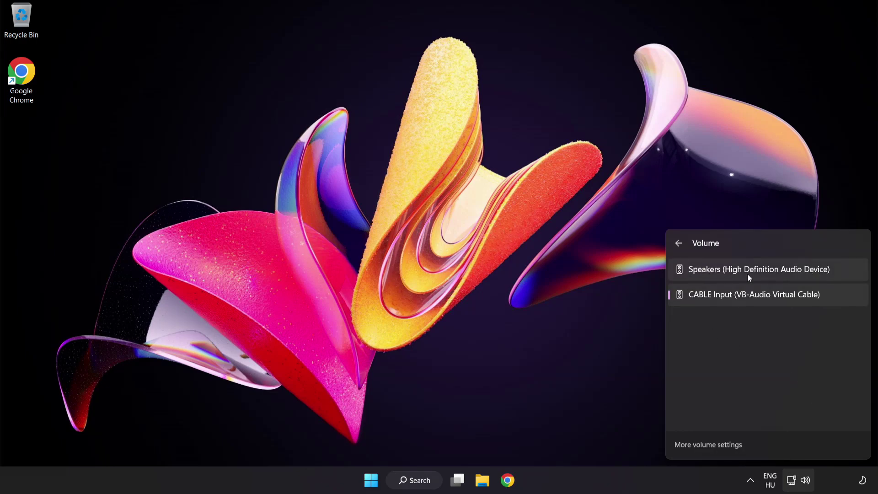
pyautogui.click(839, 272)
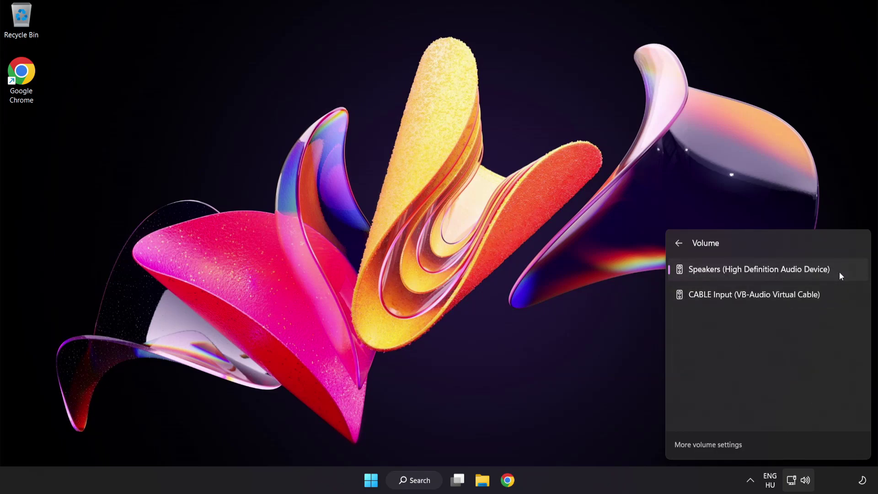
pyautogui.click(426, 246)
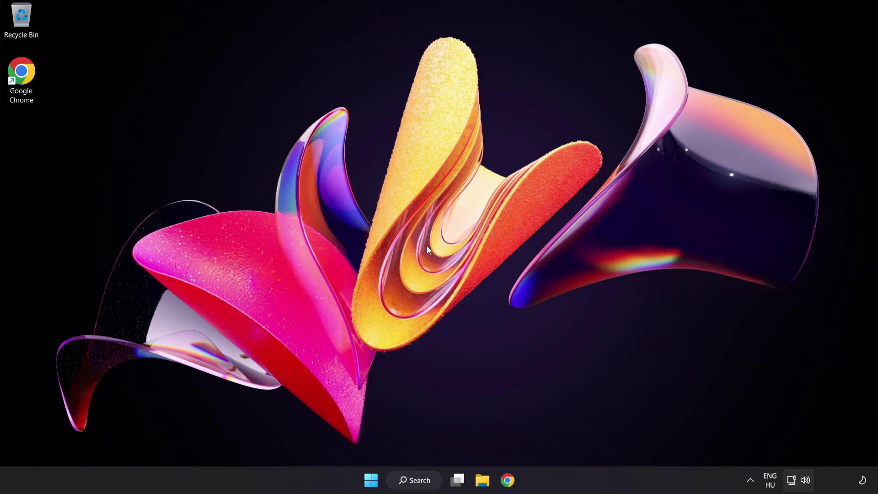
# Reset all app sound devices and volumes to defaults in Volume mixer, then close Settings.
pyautogui.rightClick(805, 479)
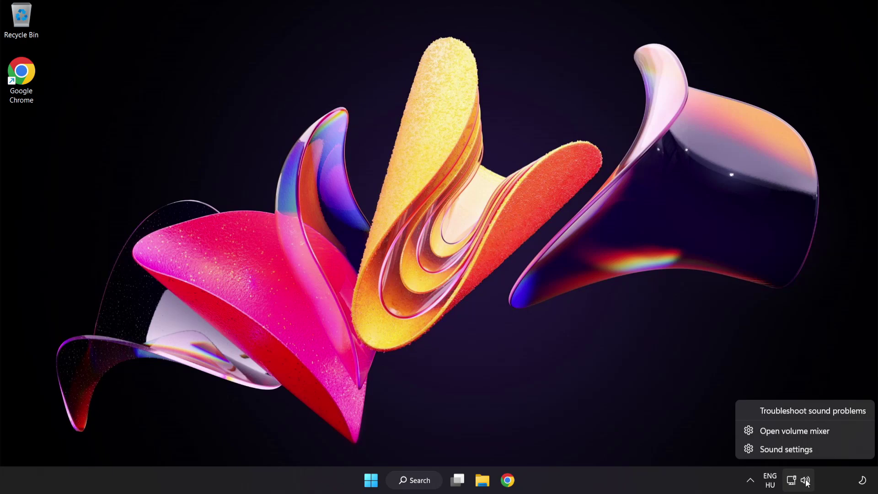
pyautogui.click(842, 431)
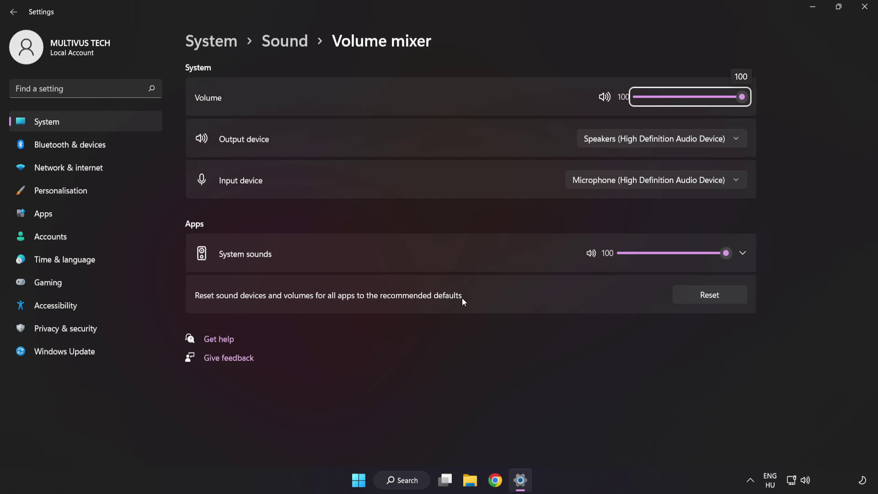
pyautogui.click(727, 300)
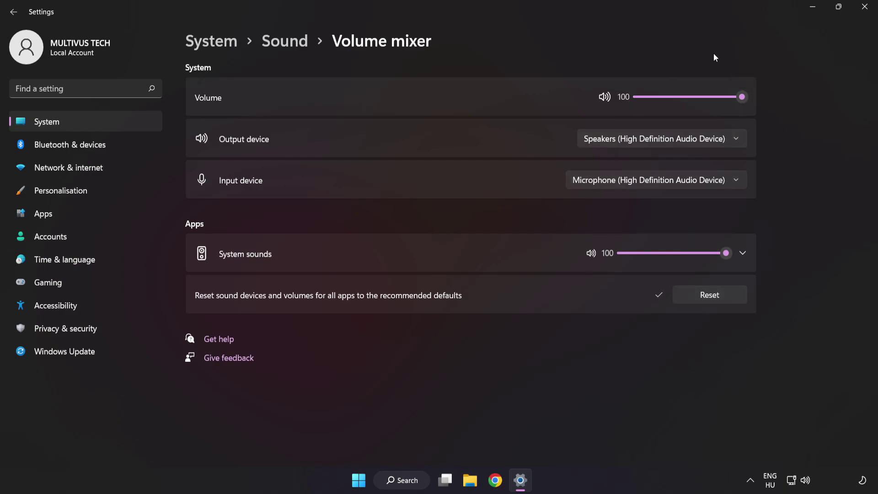
pyautogui.click(866, 10)
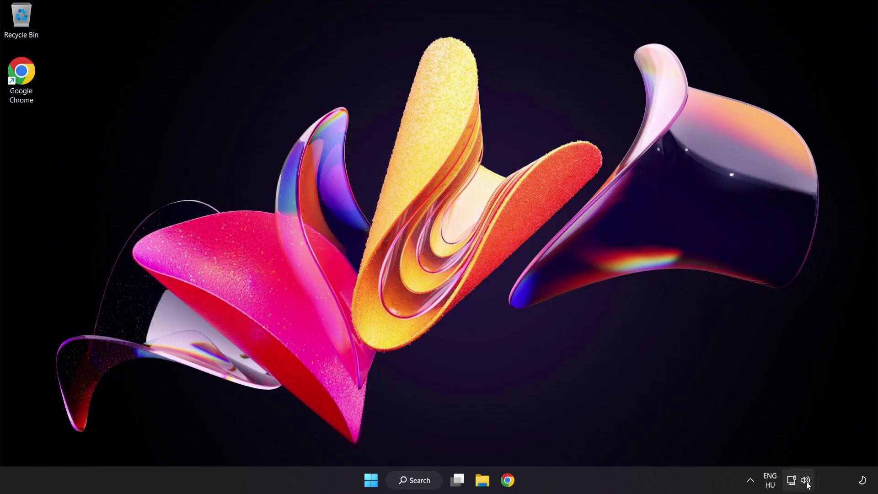
# Open Sound settings from the volume tray menu and nudge the output volume slider.
pyautogui.rightClick(805, 480)
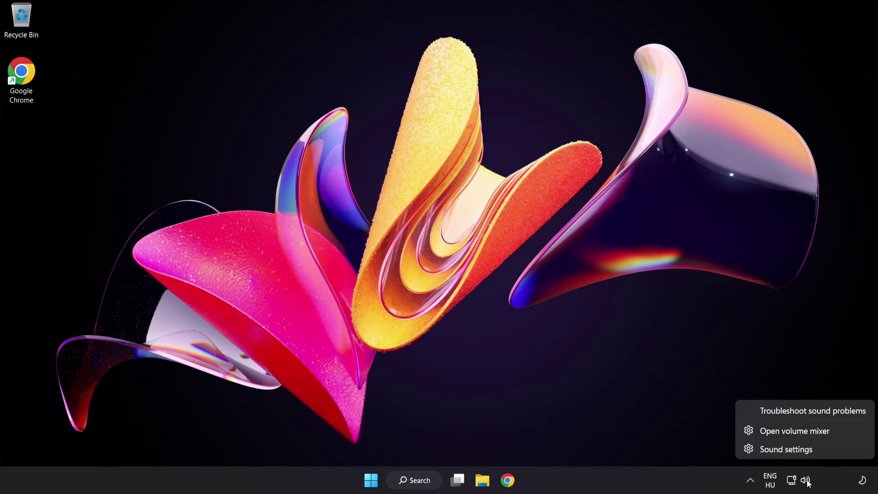
pyautogui.click(814, 450)
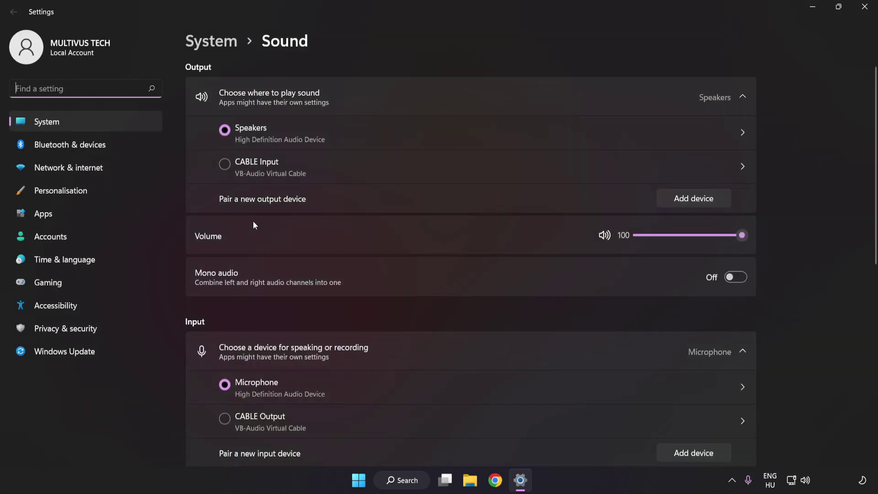
pyautogui.moveTo(741, 235); pyautogui.dragTo(744, 235)
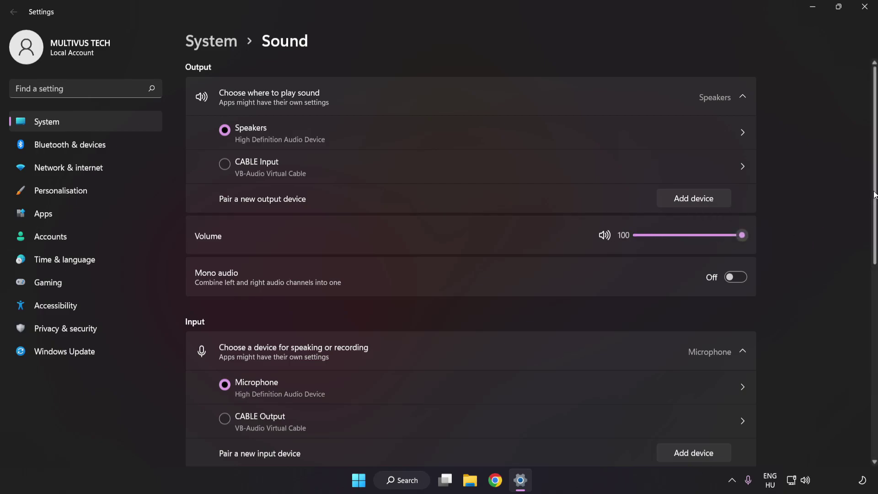
pyautogui.scroll(-5, 863, 307)
pyautogui.scroll(-3, 863, 307)
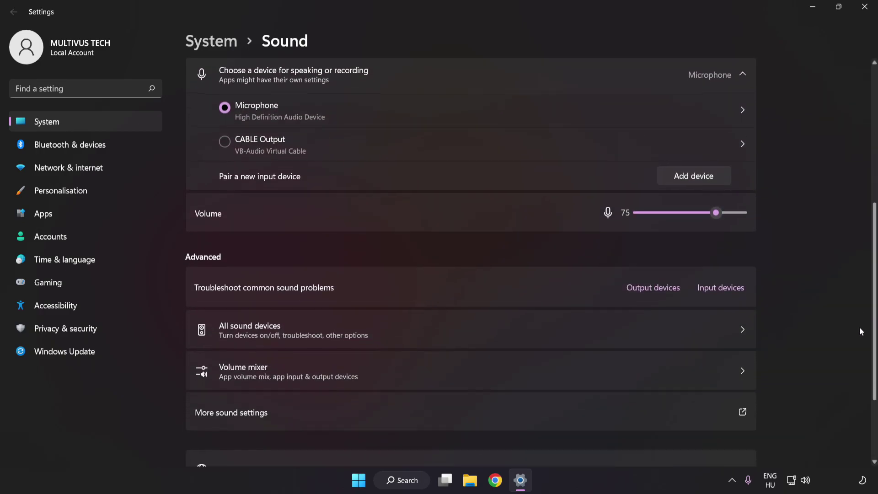
pyautogui.scroll(-2, 862, 346)
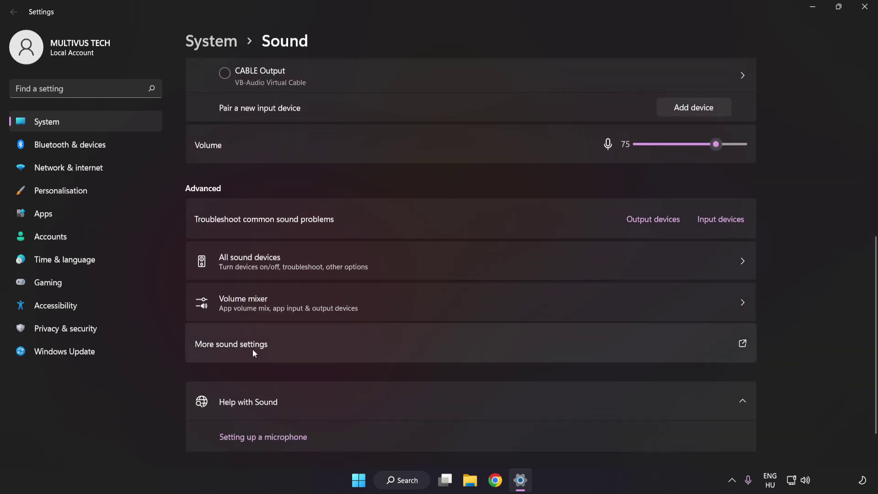
# Disable the CABLE Input playback device in the classic Sound panel, then select Speakers.
pyautogui.click(404, 346)
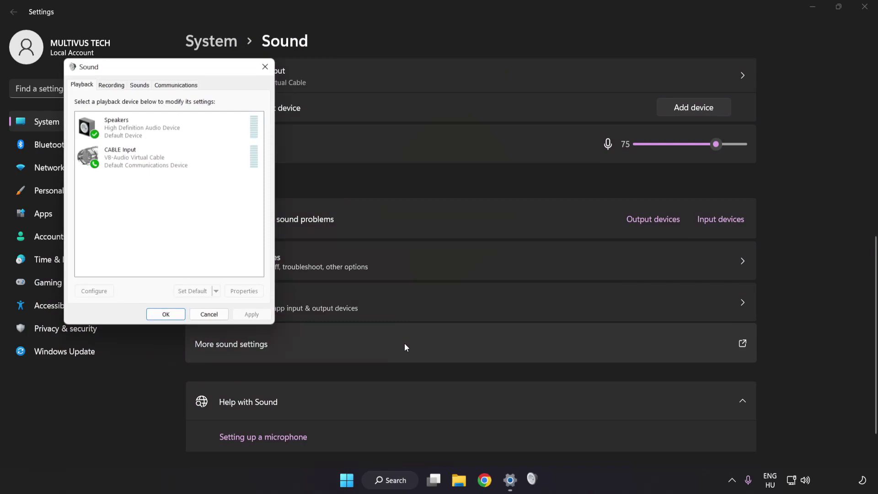
pyautogui.moveTo(172, 69); pyautogui.dragTo(439, 129)
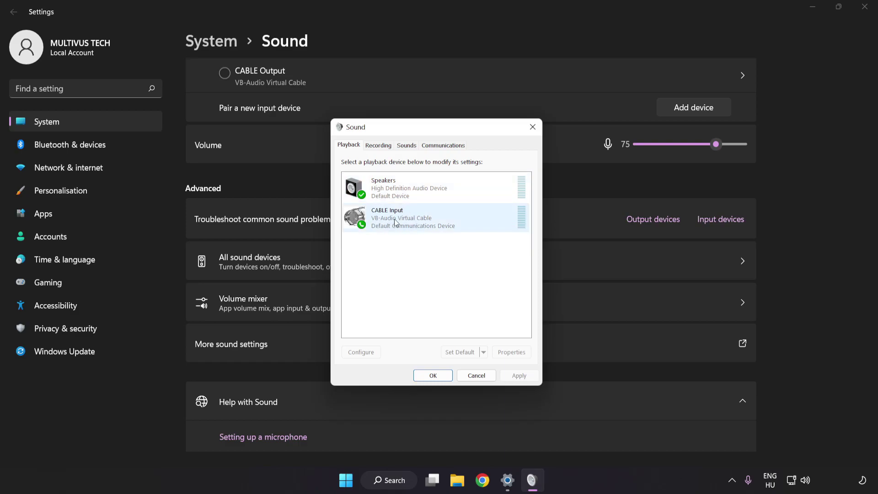
pyautogui.rightClick(428, 221)
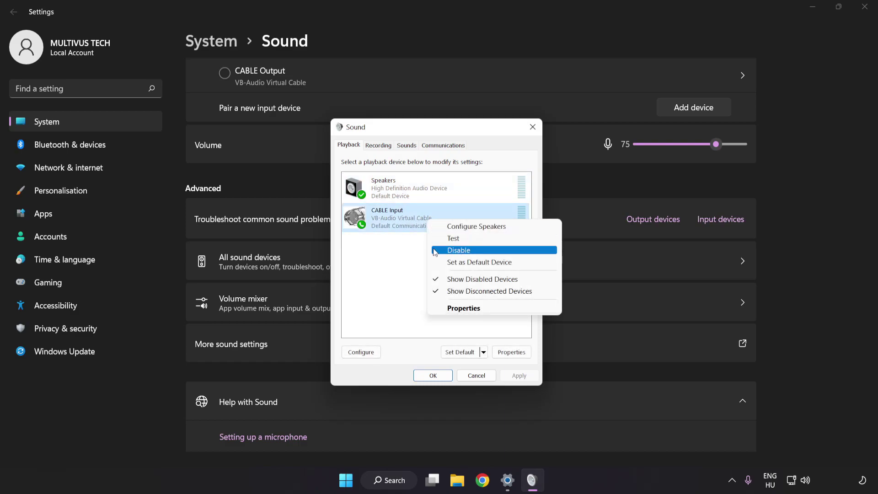
pyautogui.click(469, 253)
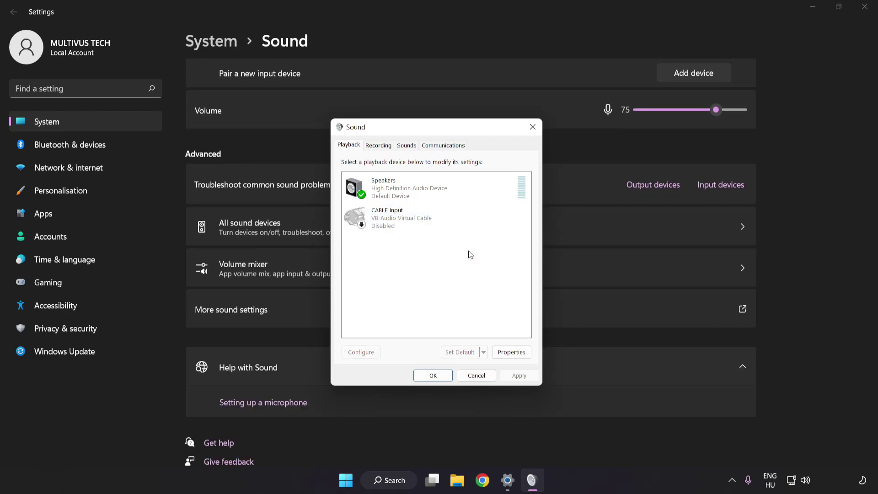
pyautogui.click(411, 193)
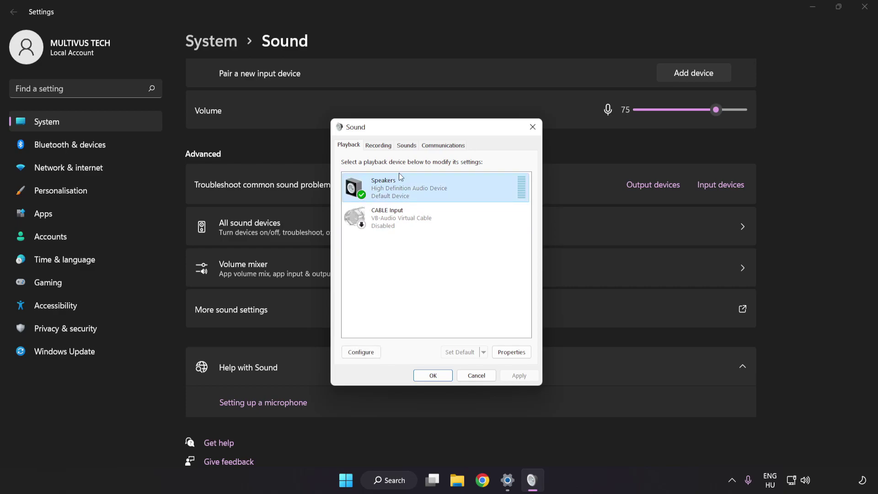
pyautogui.rightClick(456, 188)
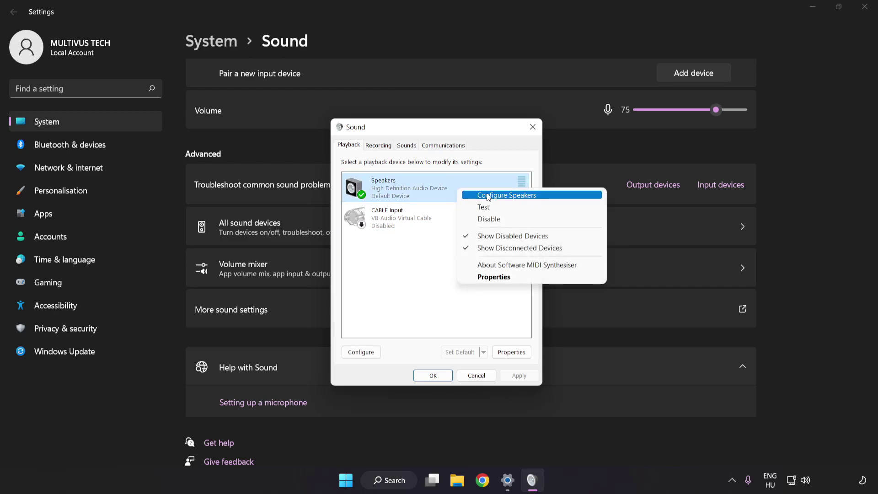
# Set up Speakers as 7.1 Surround with all optional and full-range speakers kept.
pyautogui.click(545, 199)
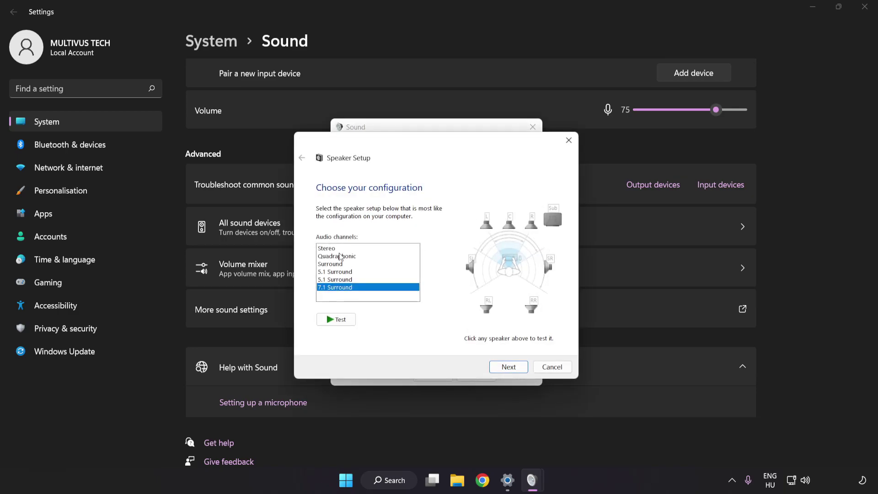
pyautogui.click(326, 248)
pyautogui.click(336, 272)
pyautogui.click(336, 288)
pyautogui.click(508, 367)
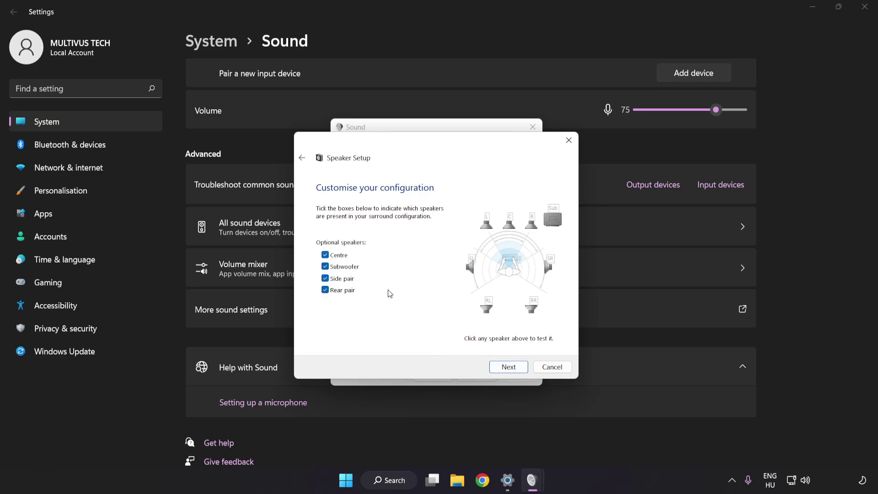
pyautogui.click(508, 366)
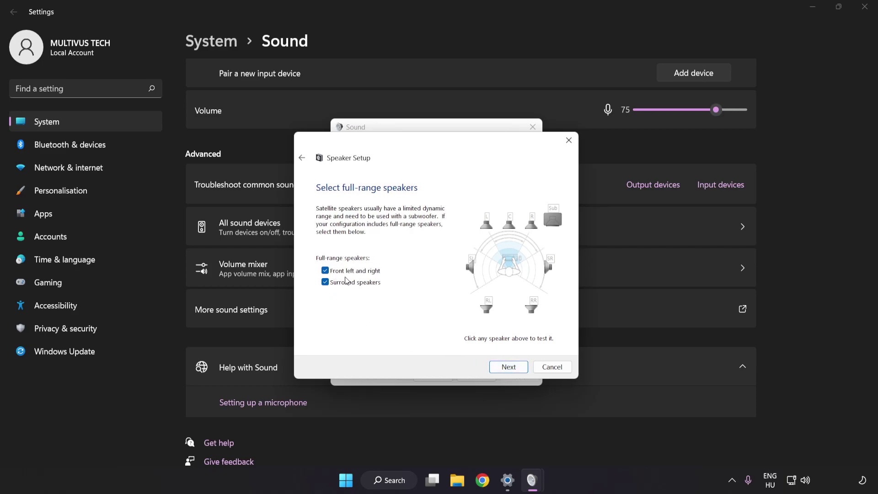
pyautogui.click(509, 366)
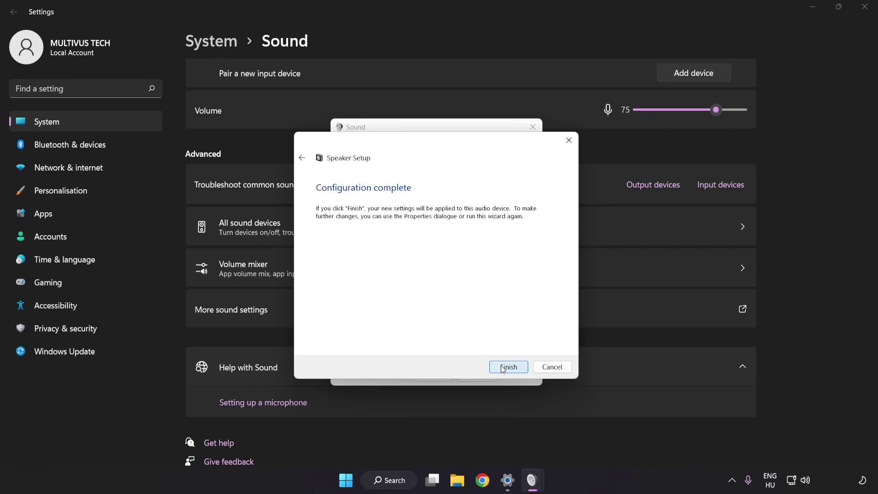
pyautogui.click(509, 367)
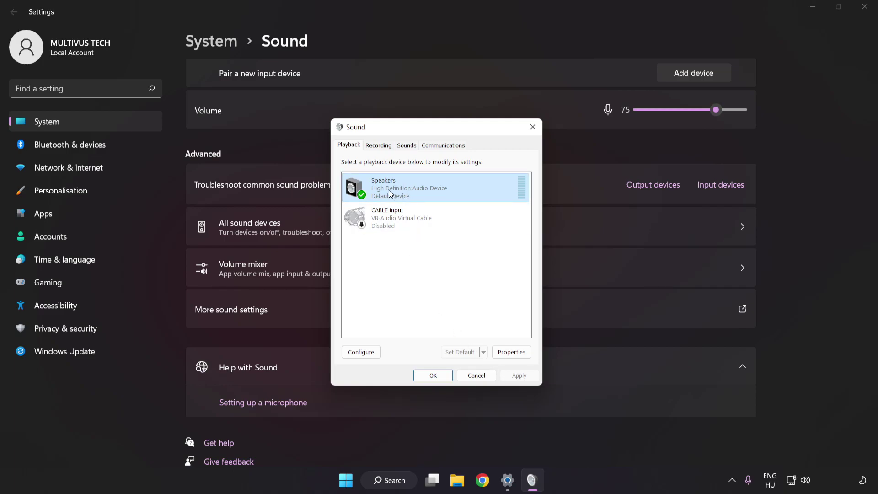
# Disable all audio enhancements in Speakers Properties and apply the change.
pyautogui.click(511, 352)
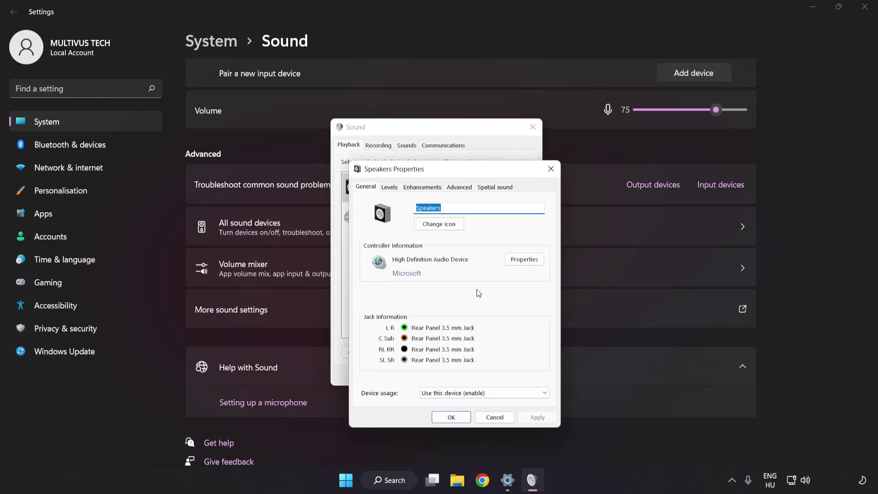
pyautogui.moveTo(437, 153); pyautogui.dragTo(421, 138)
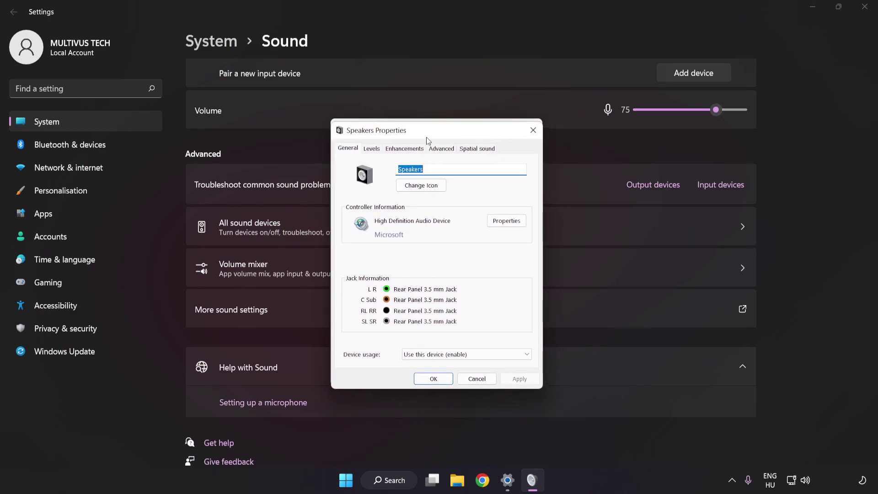
pyautogui.click(404, 149)
pyautogui.click(349, 196)
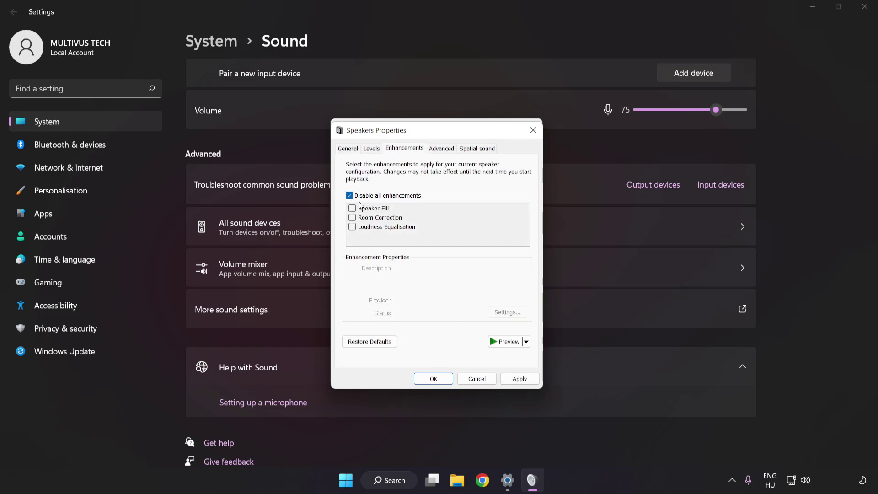
pyautogui.click(519, 379)
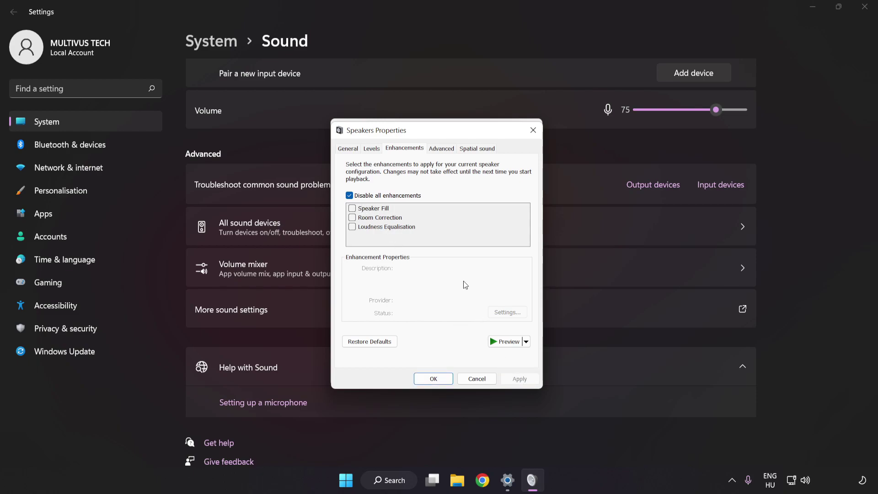
# Keep the Speakers default format at 16 bit, 48000 Hz (DVD Quality) and close both dialogs.
pyautogui.click(442, 148)
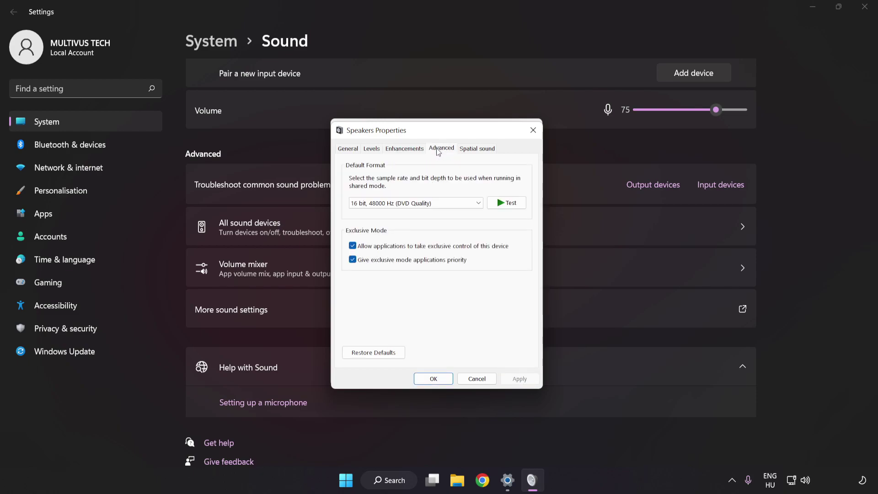
pyautogui.click(440, 205)
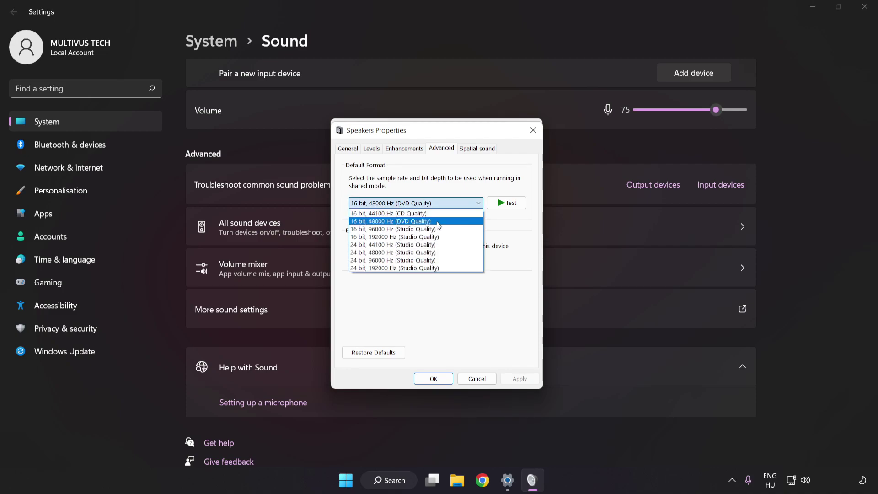
pyautogui.click(439, 221)
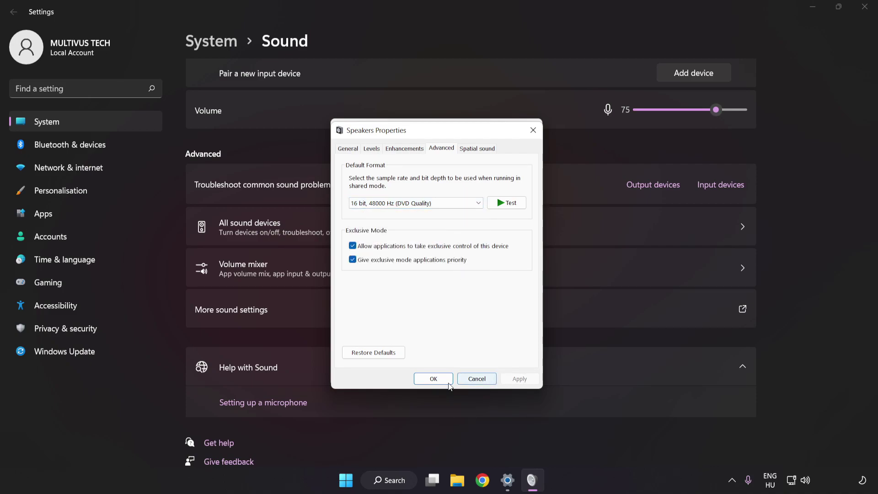
pyautogui.click(432, 378)
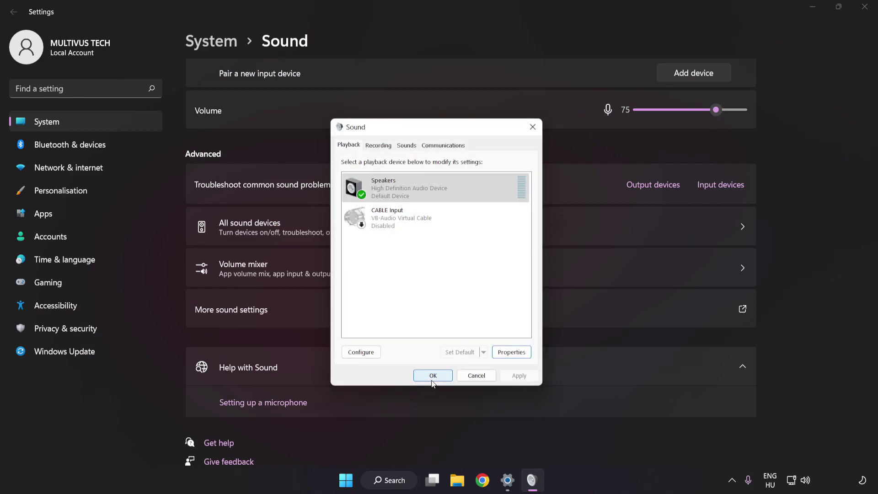
pyautogui.click(433, 375)
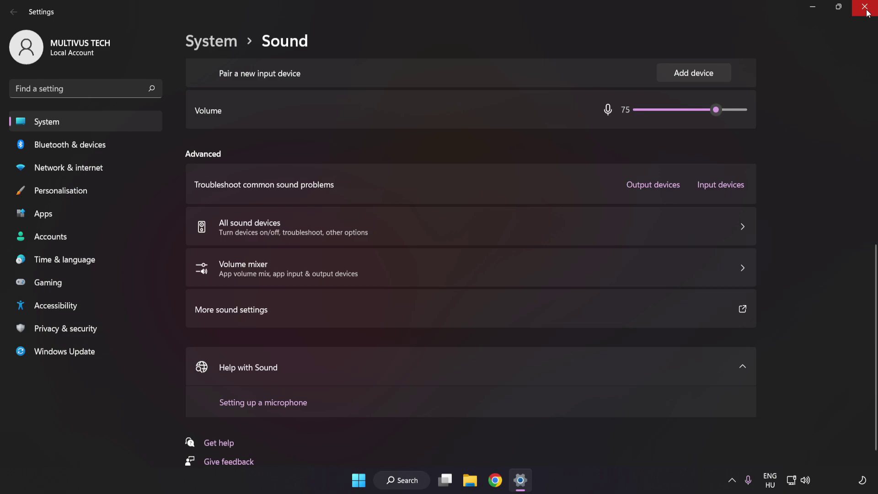
# Close Settings and show the Start menu's power options without choosing one.
pyautogui.click(865, 9)
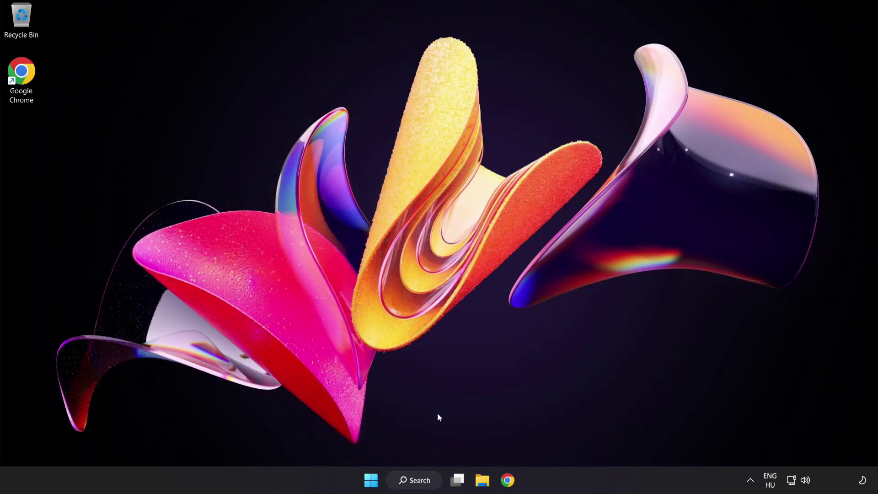
pyautogui.click(370, 480)
pyautogui.click(581, 441)
# Search for 'device manager' and launch Device Manager from the results.
pyautogui.click(418, 480)
pyautogui.write('dev')
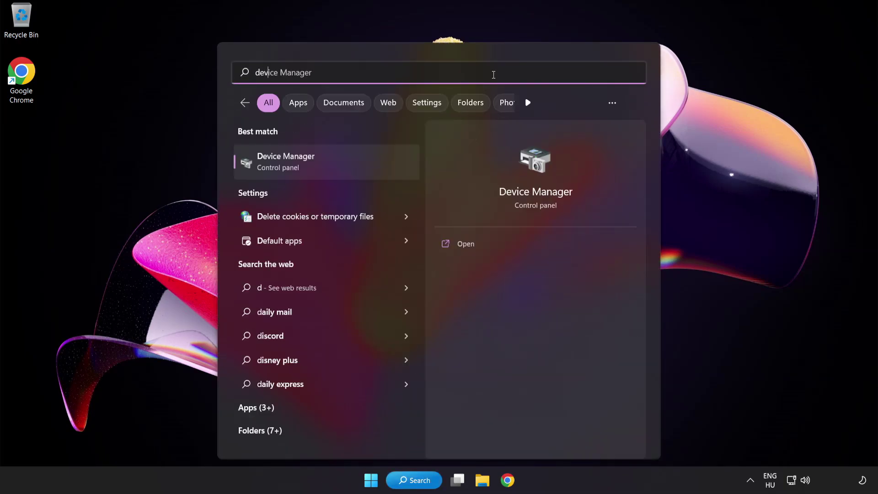
pyautogui.write('ice manager')
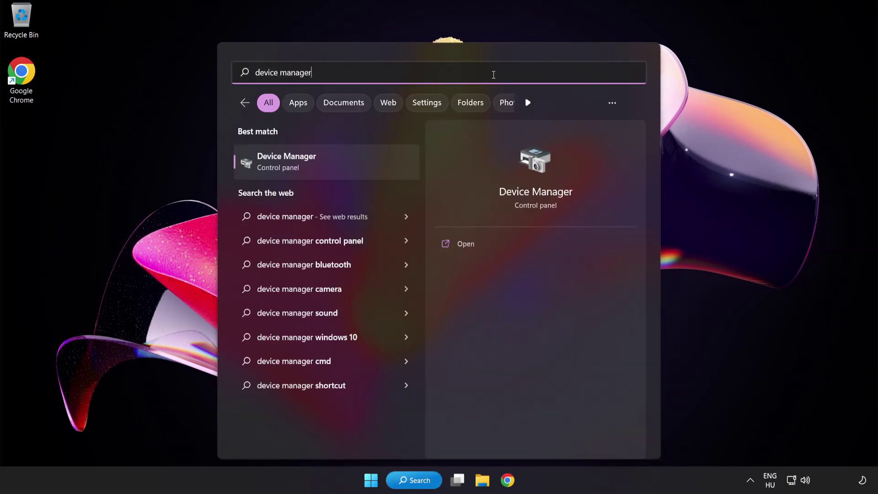
pyautogui.click(340, 164)
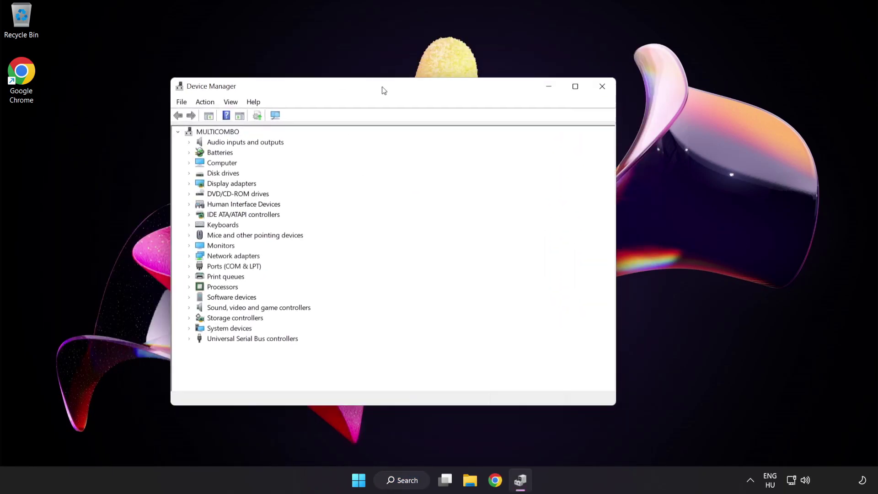
# Expand Sound, video and game controllers and right-click High Definition Audio Device.
pyautogui.moveTo(258, 35); pyautogui.dragTo(420, 94)
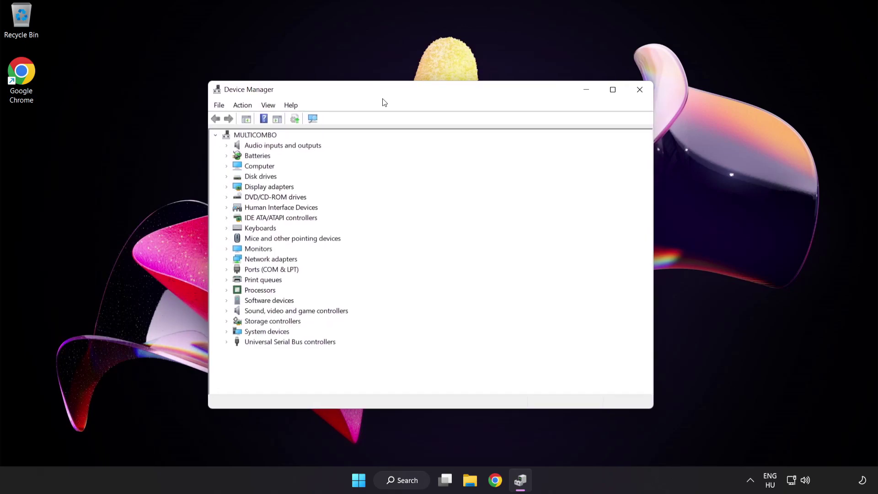
pyautogui.click(242, 316)
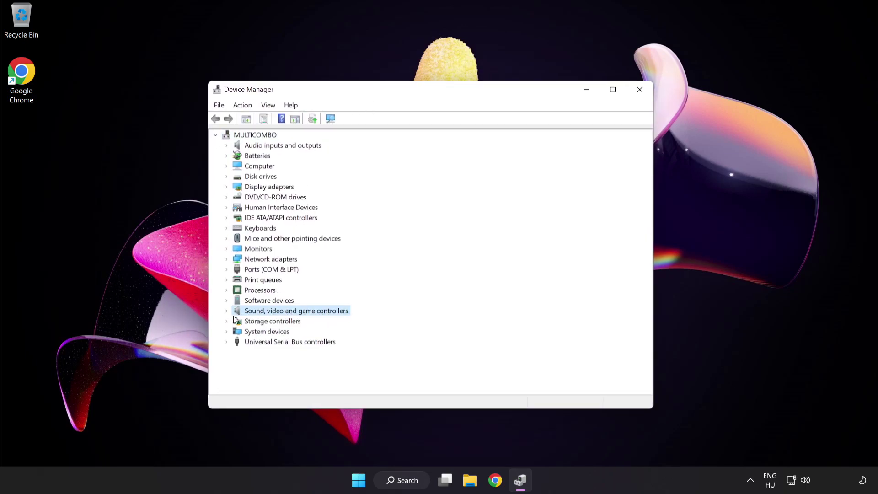
pyautogui.click(226, 310)
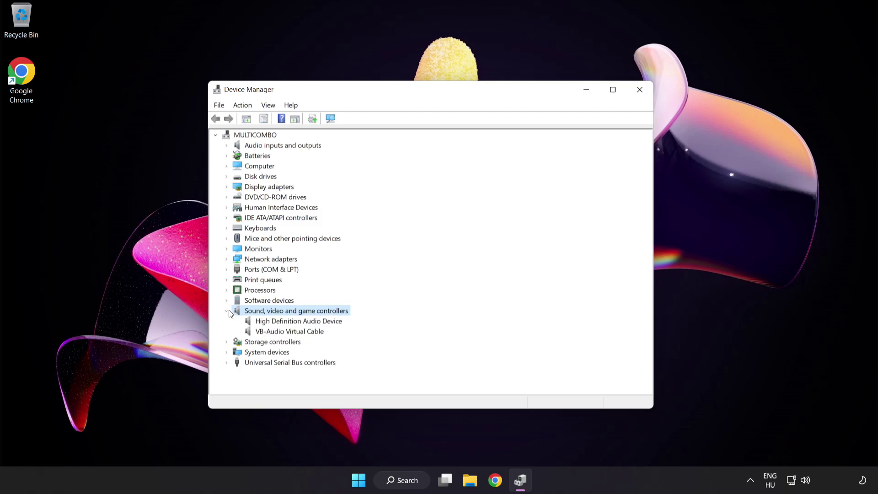
pyautogui.click(268, 321)
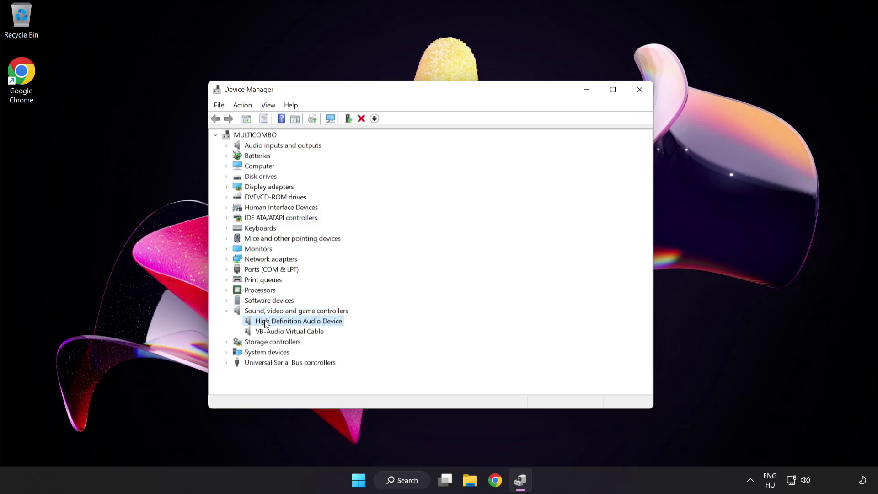
pyautogui.rightClick(311, 323)
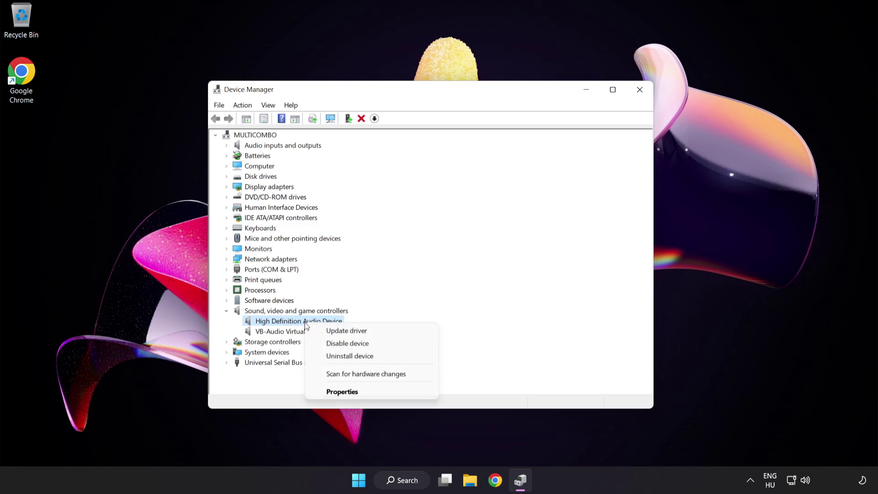
# Reinstall the High Definition Audio Device driver from drivers already on the computer, accepting the warning.
pyautogui.click(374, 331)
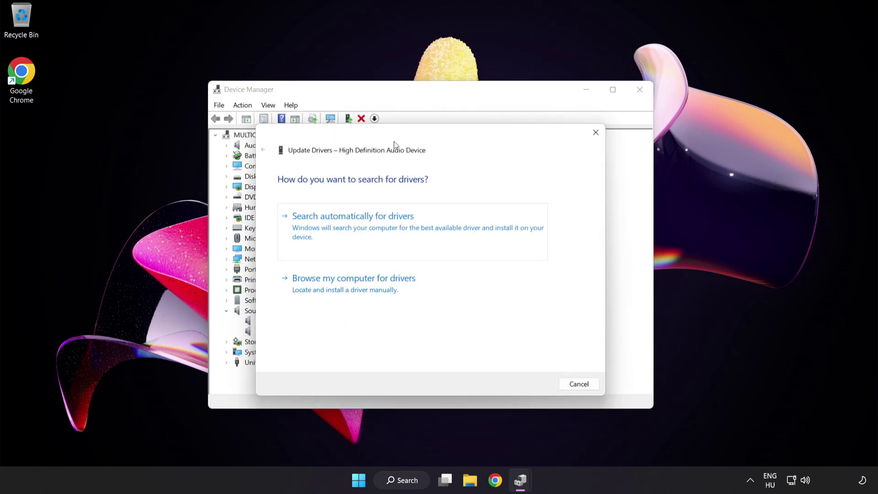
pyautogui.moveTo(395, 144); pyautogui.dragTo(415, 126)
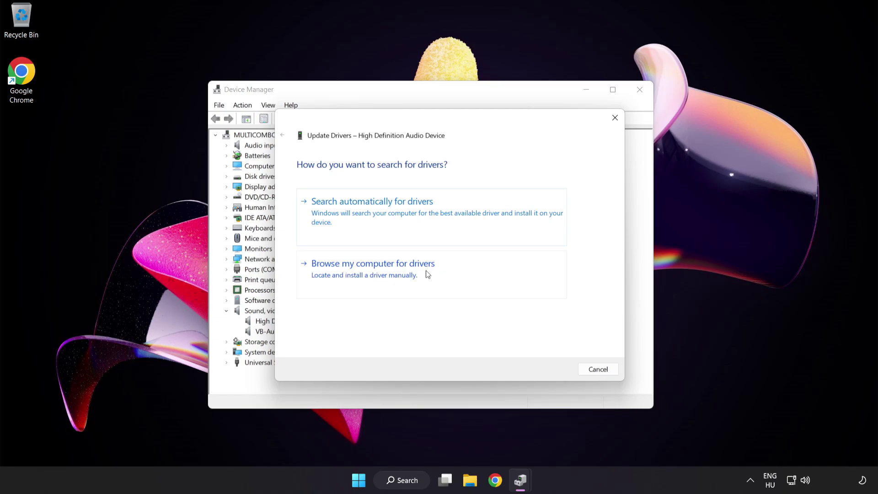
pyautogui.click(396, 277)
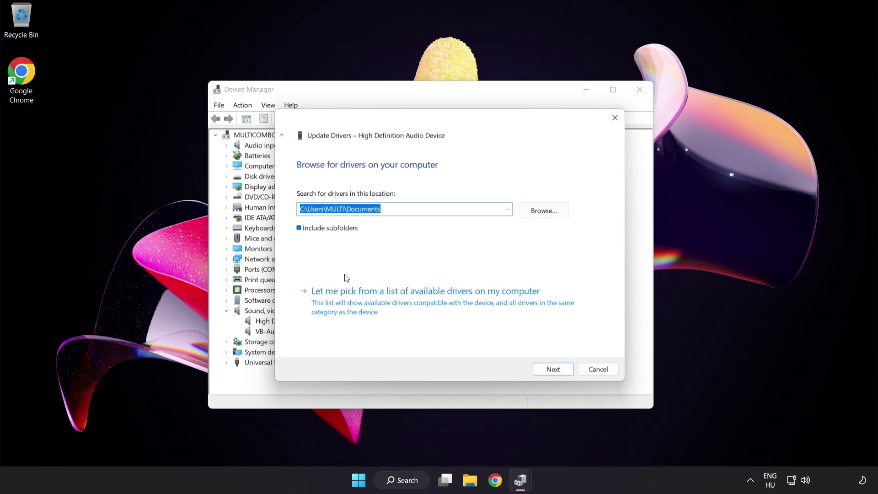
pyautogui.click(384, 308)
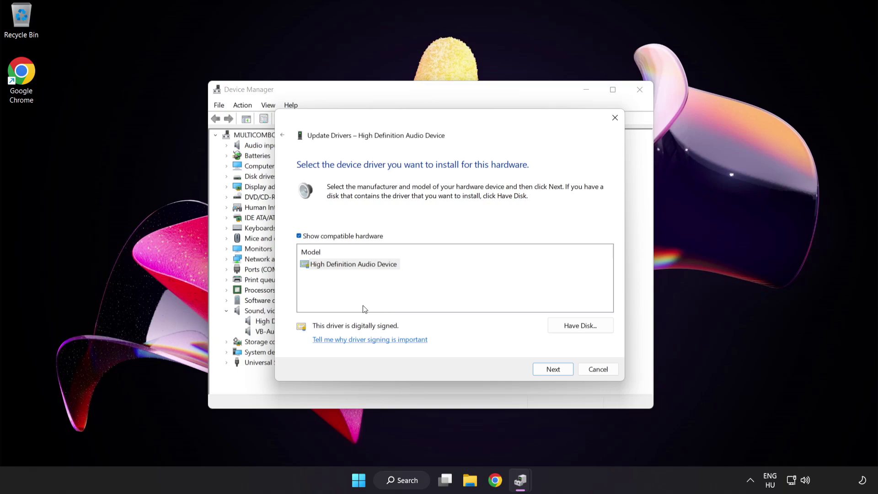
pyautogui.click(323, 268)
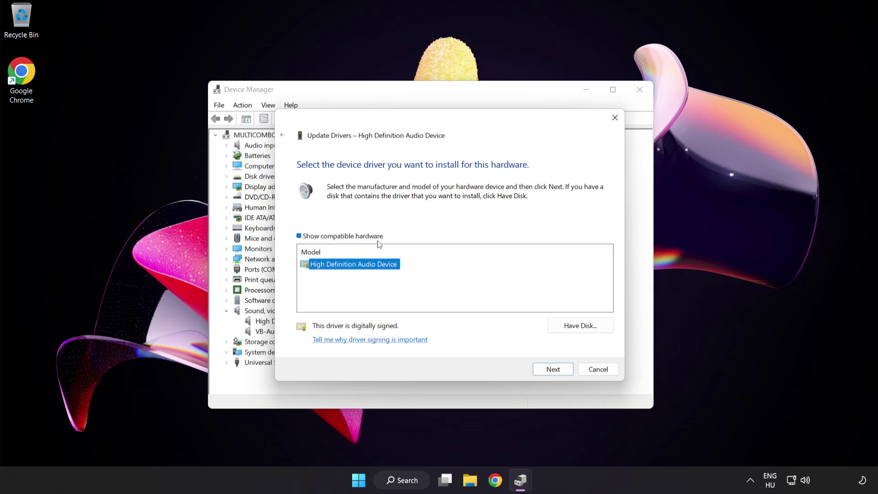
pyautogui.click(556, 370)
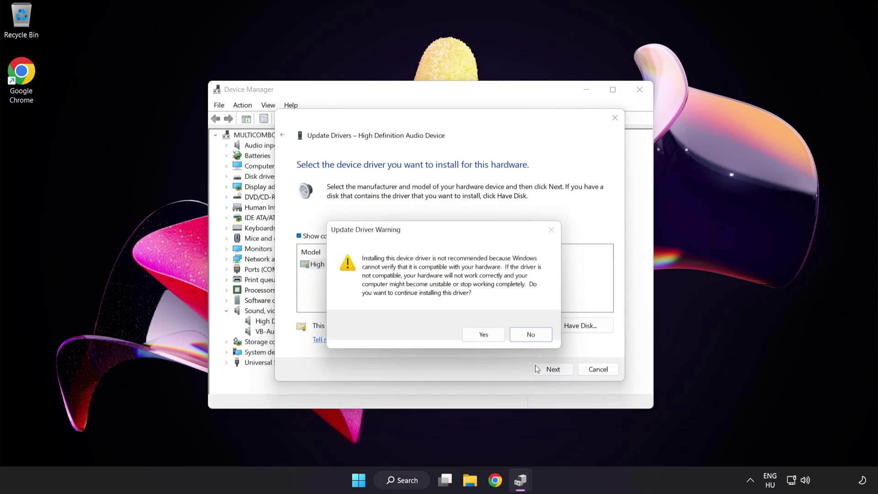
pyautogui.click(484, 335)
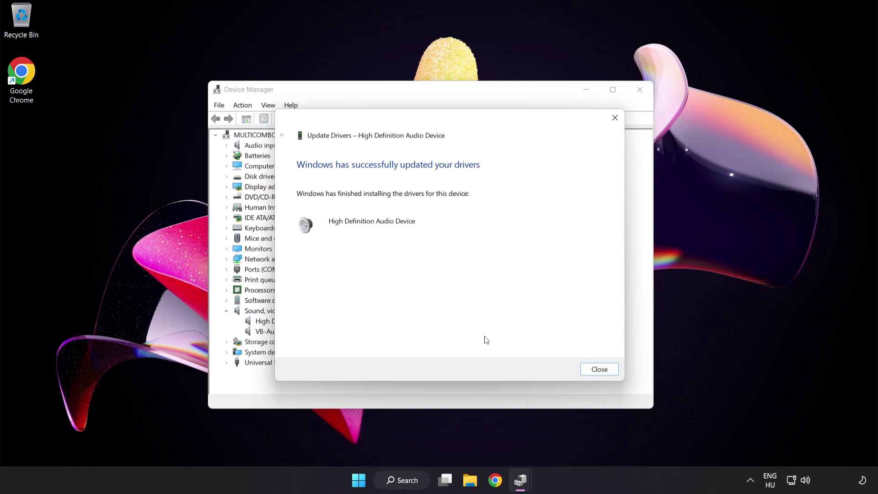
pyautogui.click(599, 368)
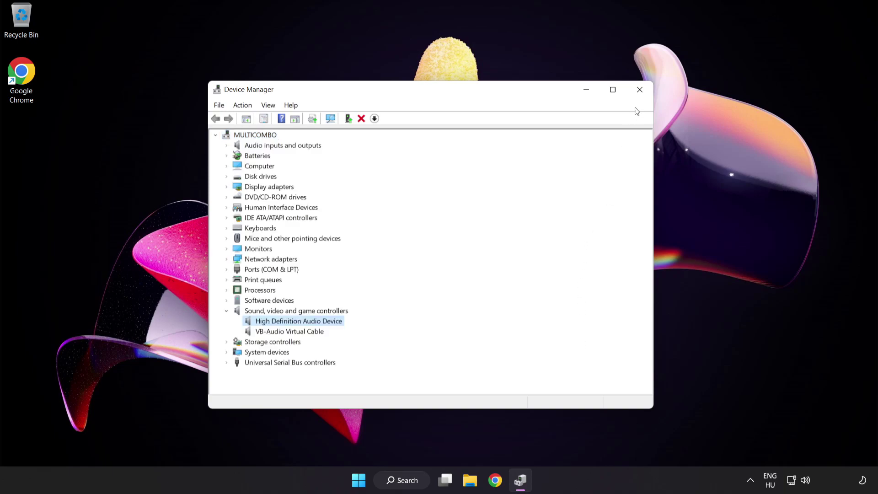
# Close Device Manager and view the Start menu's power options without choosing one.
pyautogui.click(640, 89)
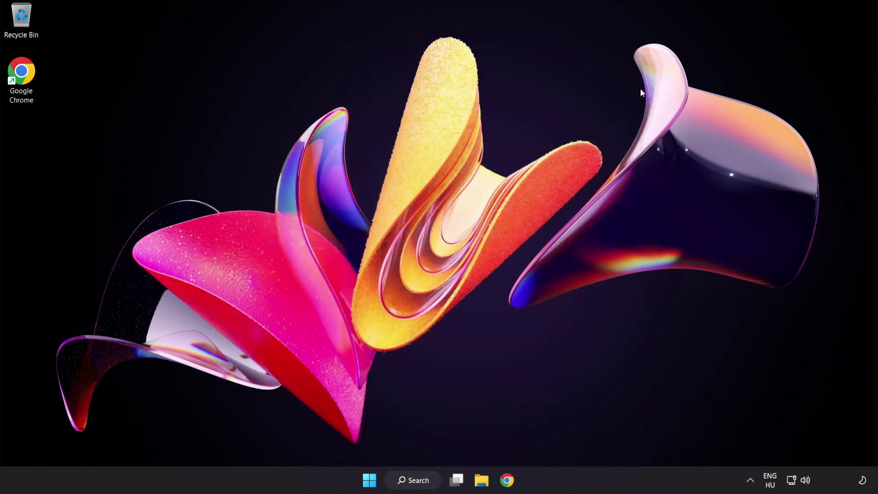
pyautogui.click(371, 480)
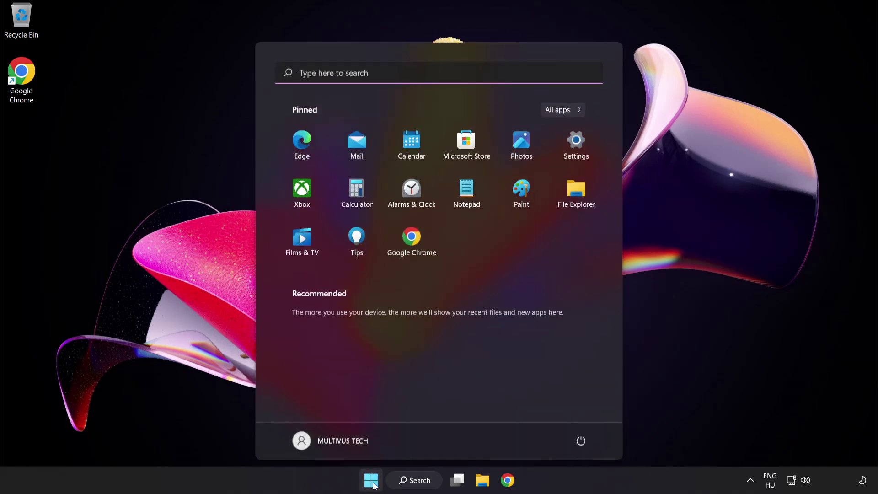
pyautogui.click(585, 440)
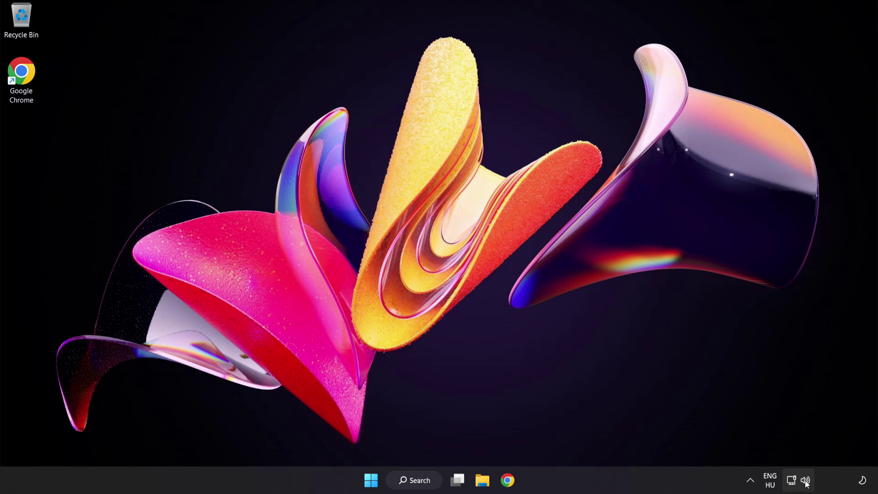
# Launch Troubleshoot sound problems from the volume icon's shortcut menu.
pyautogui.rightClick(806, 481)
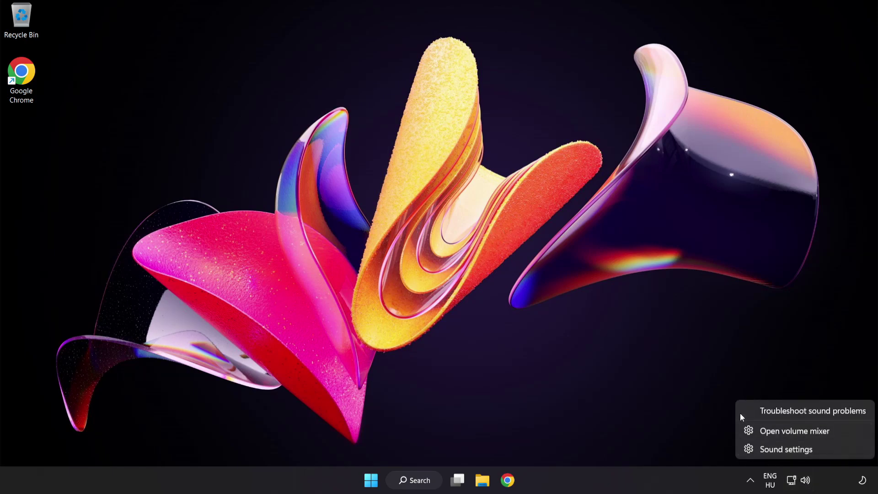
pyautogui.click(816, 410)
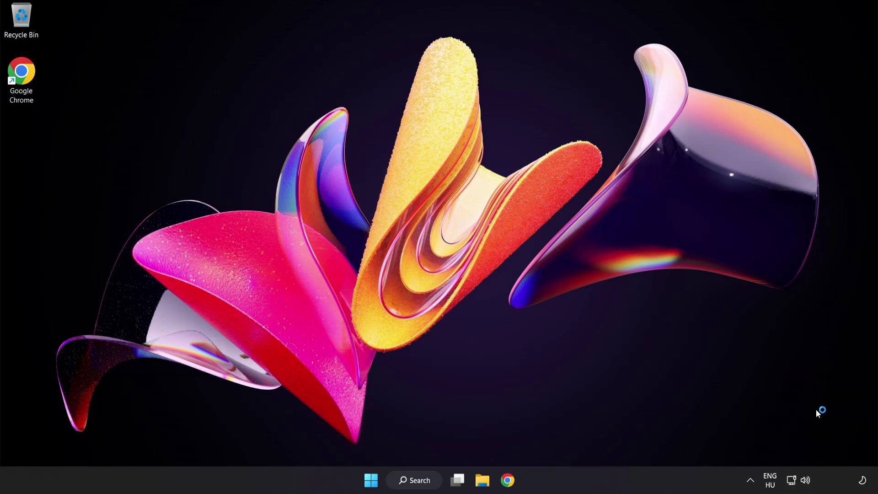